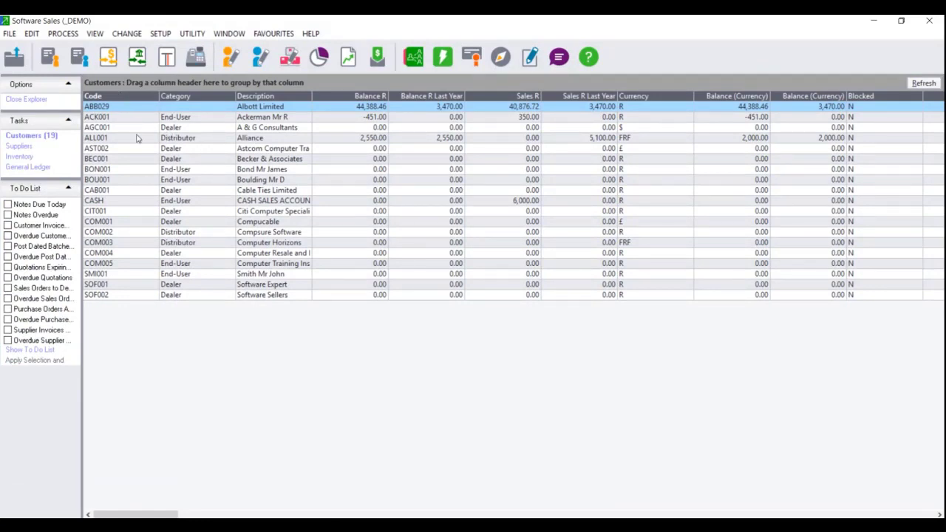
# - Launch Foreign Currency Revaluation, tick bank, customer and supplier revaluation, and advance to periods
pyautogui.click(63, 33)
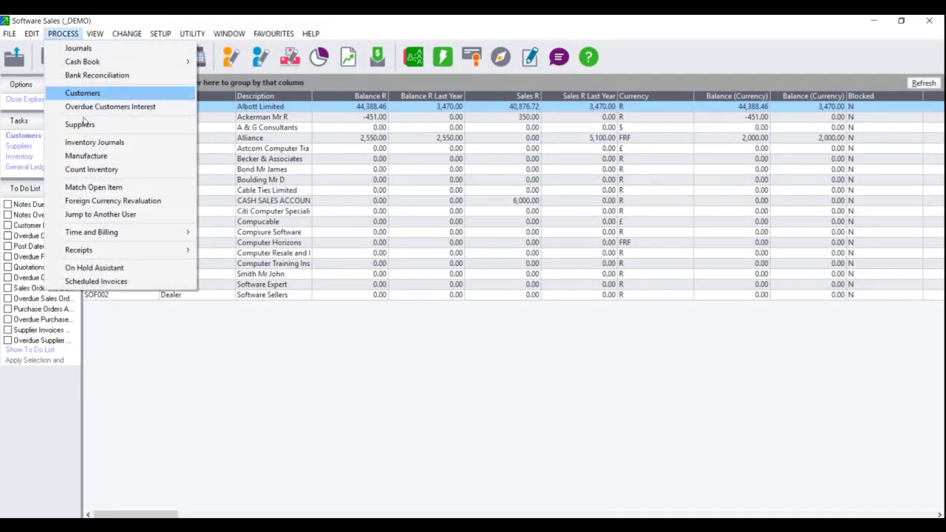
pyautogui.click(111, 201)
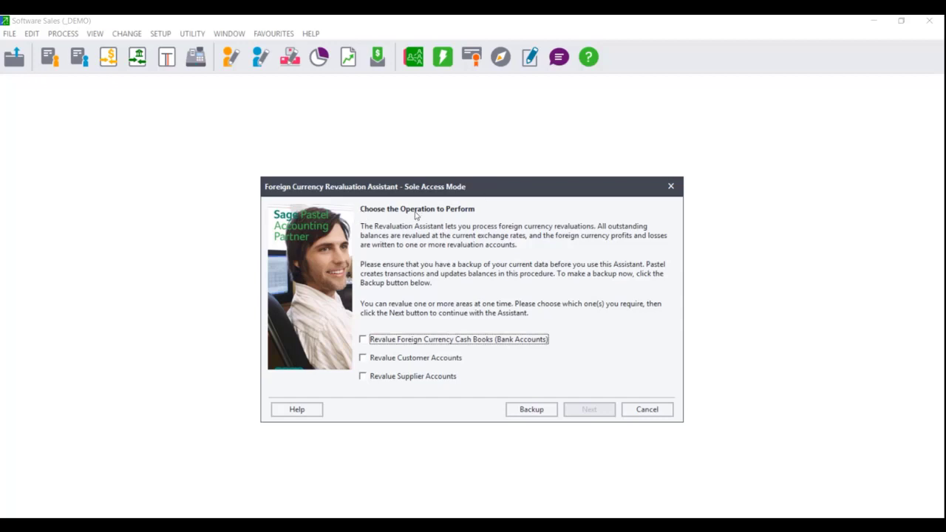
pyautogui.click(363, 340)
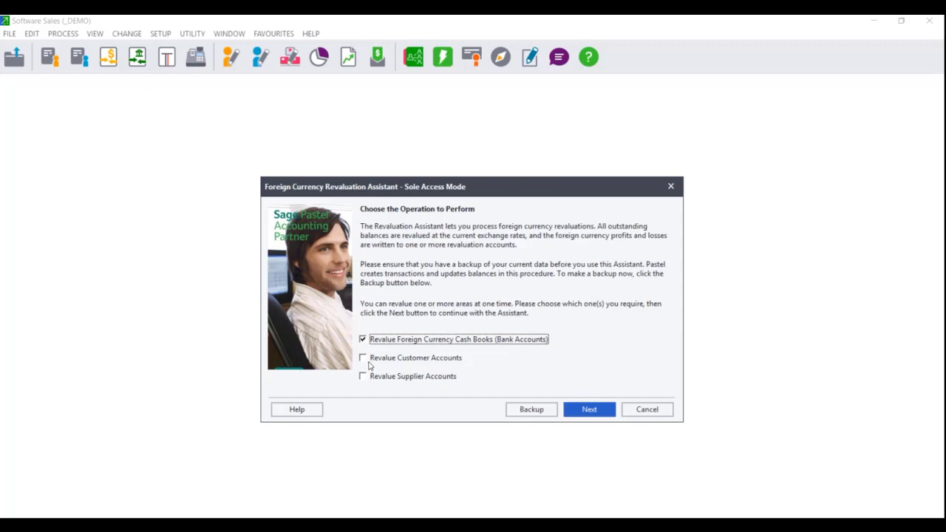
pyautogui.click(363, 359)
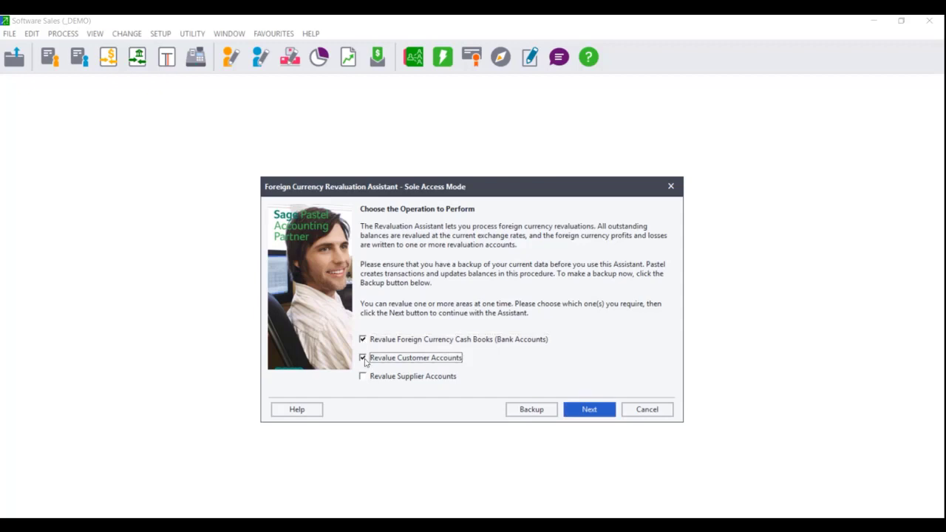
pyautogui.click(363, 377)
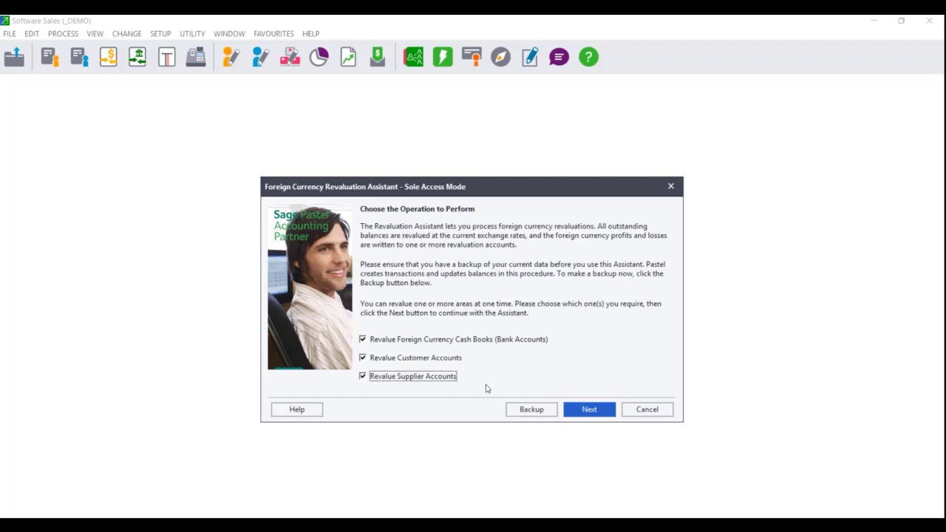
pyautogui.click(362, 358)
pyautogui.click(363, 377)
pyautogui.click(363, 377)
pyautogui.click(363, 358)
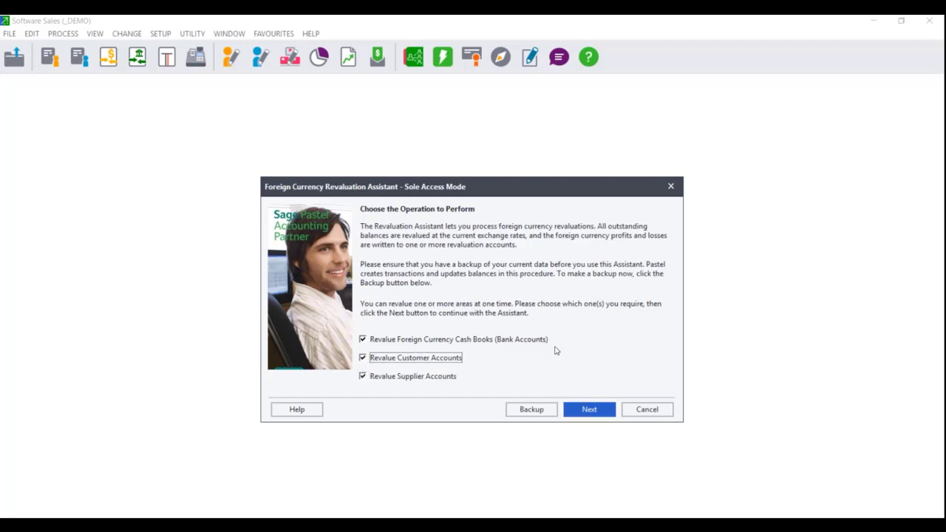
pyautogui.click(595, 411)
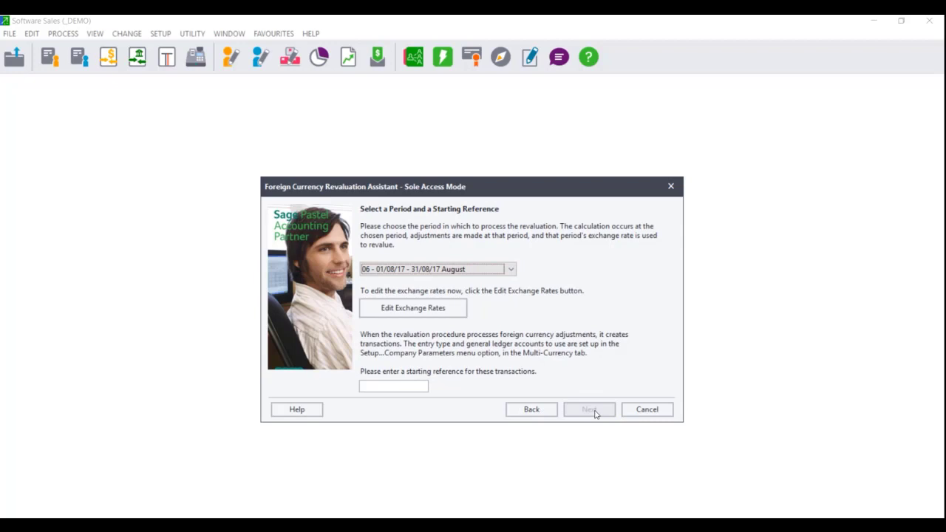
# - Choose period 12 February as the revaluation period
pyautogui.click(511, 271)
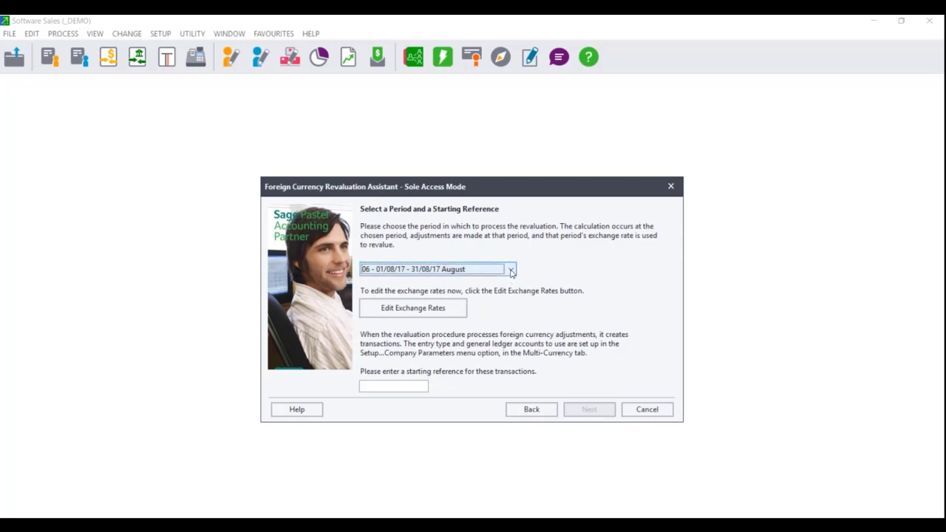
pyautogui.click(510, 271)
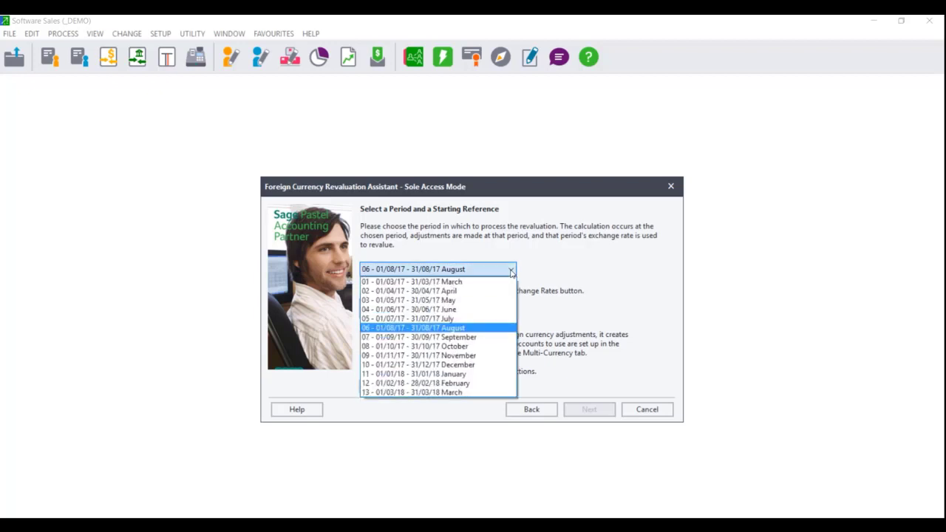
pyautogui.click(477, 383)
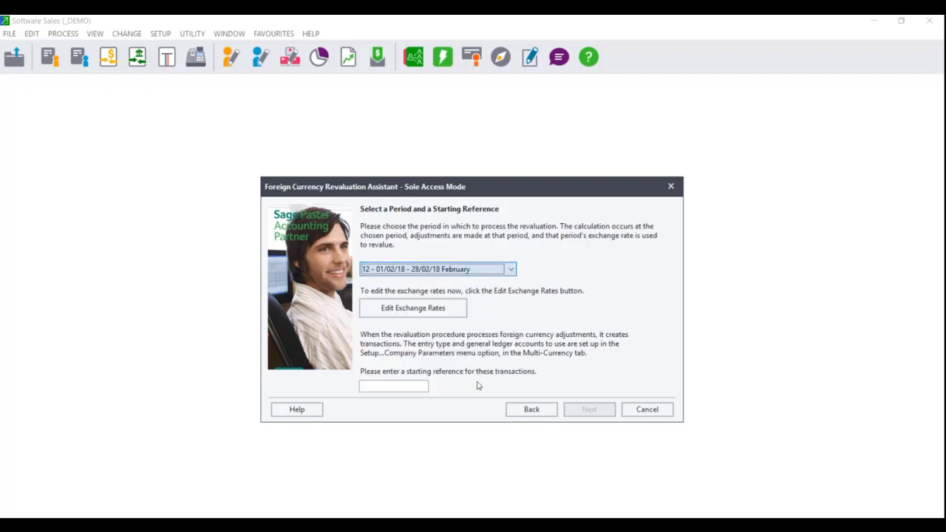
# - Change the Dollar exchange rate for period 12 to 12.5
pyautogui.click(411, 313)
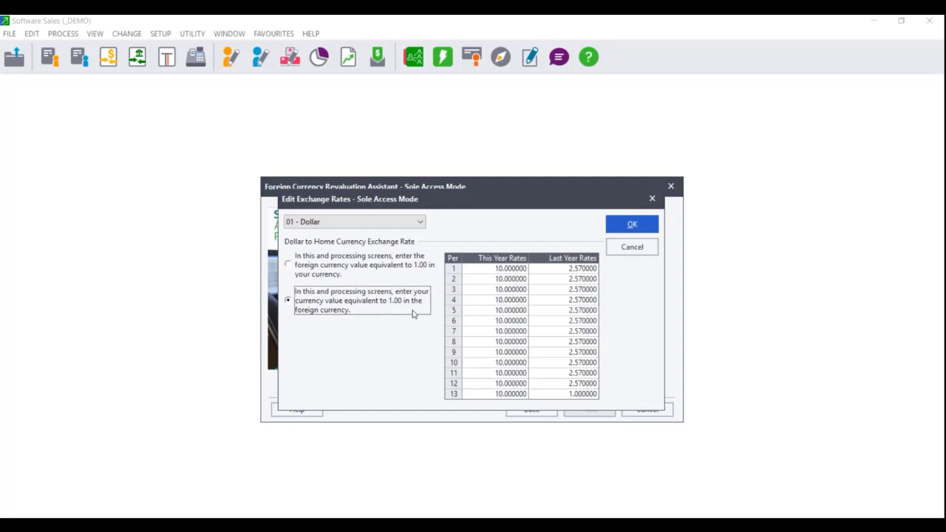
pyautogui.click(393, 225)
pyautogui.click(393, 230)
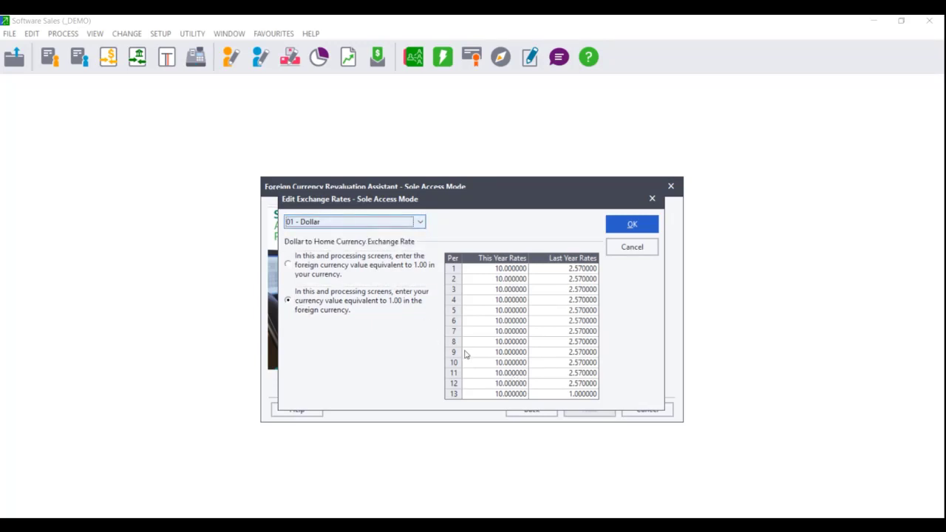
pyautogui.click(499, 384)
pyautogui.write('12.5')
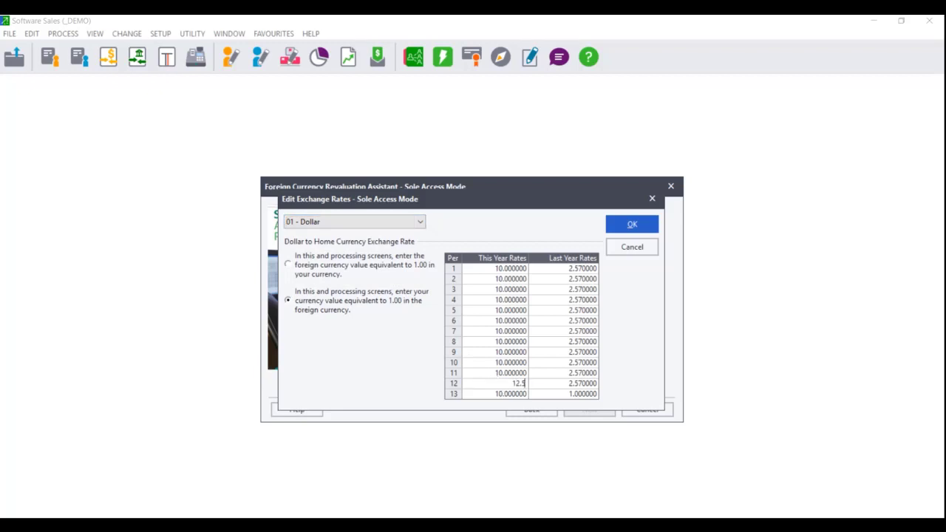
pyautogui.press('Return')
pyautogui.press('Down')
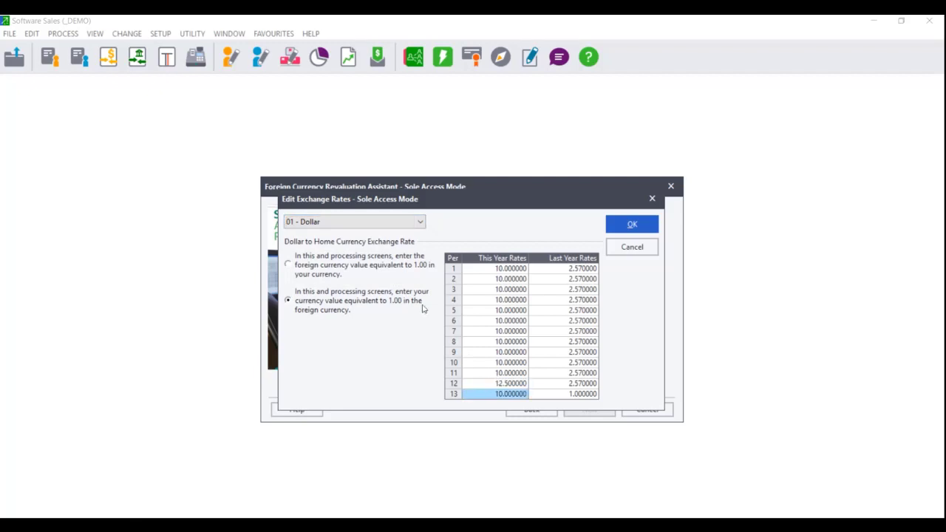
# - Change the Pound rate for period 12 to 18.5 and save the exchange rates
pyautogui.click(352, 224)
pyautogui.click(341, 244)
pyautogui.click(512, 384)
pyautogui.write('1')
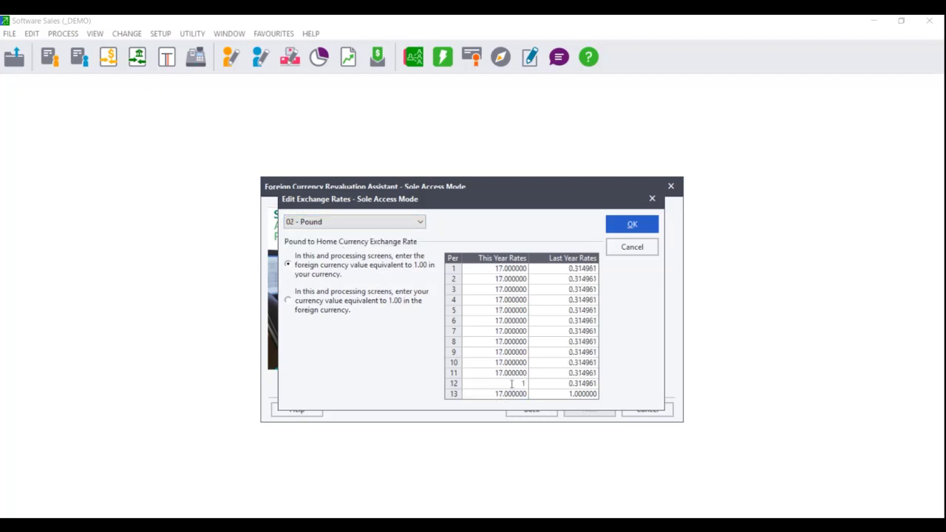
pyautogui.write('8.5')
pyautogui.press('Return')
pyautogui.click(372, 221)
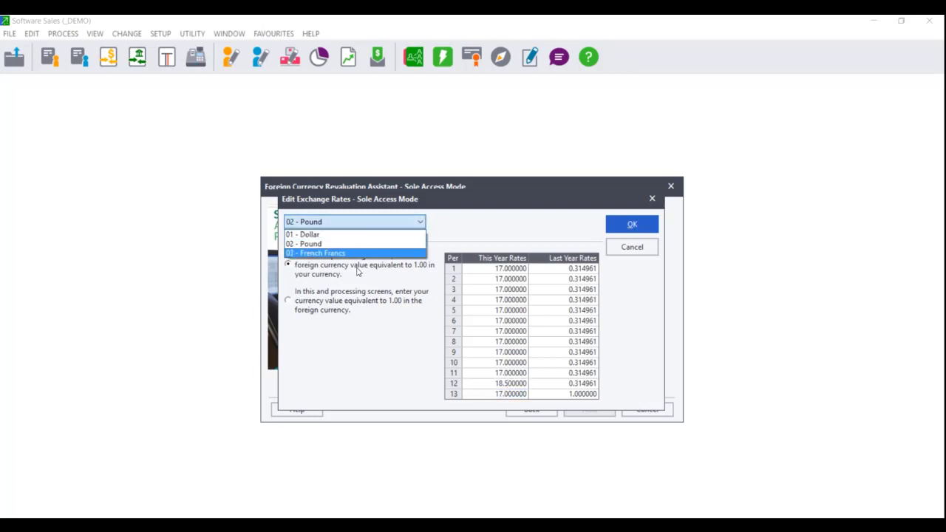
pyautogui.click(363, 258)
pyautogui.click(512, 384)
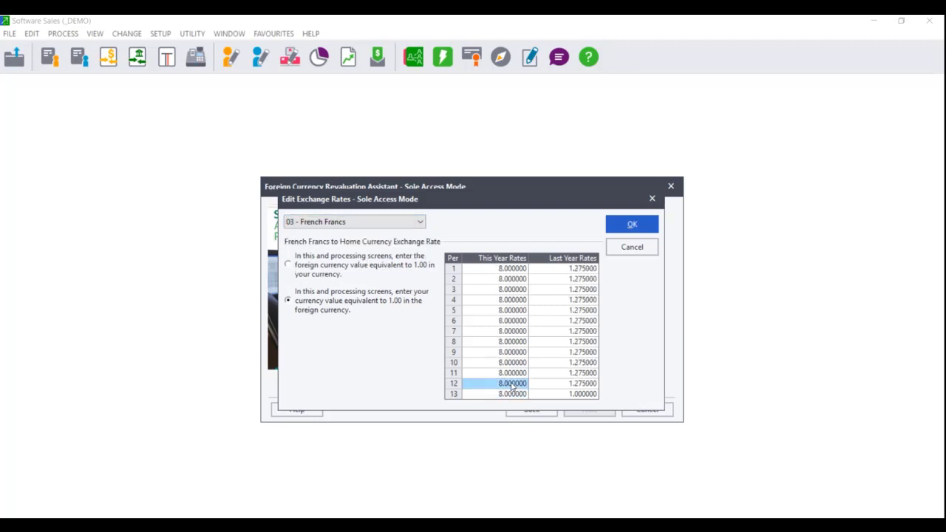
pyautogui.click(631, 224)
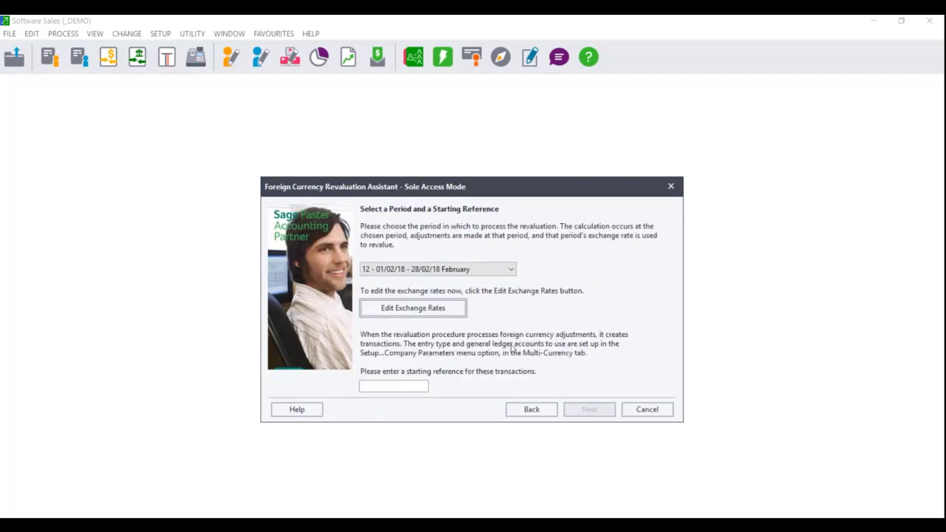
# - Enter YEREVL as the starting reference and continue to the variance report step
pyautogui.click(377, 385)
pyautogui.write('YEREVA')
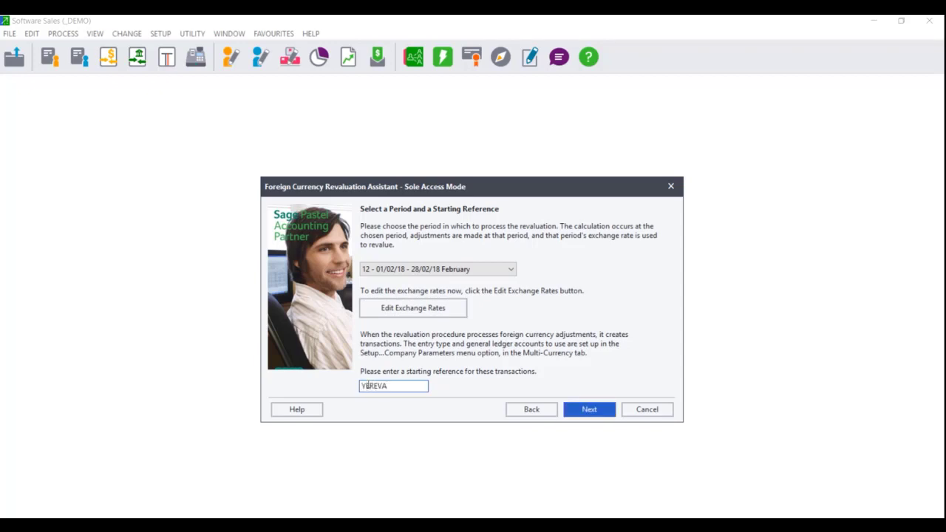
pyautogui.press('BackSpace')
pyautogui.write('L')
pyautogui.click(600, 418)
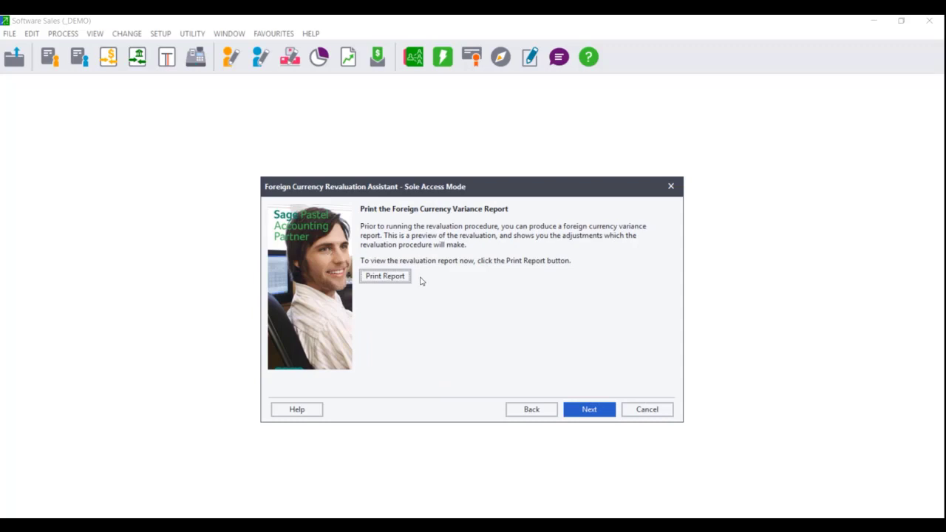
# - Open the Currency Variance report options and try the bank, customer and supplier ranges
pyautogui.click(385, 276)
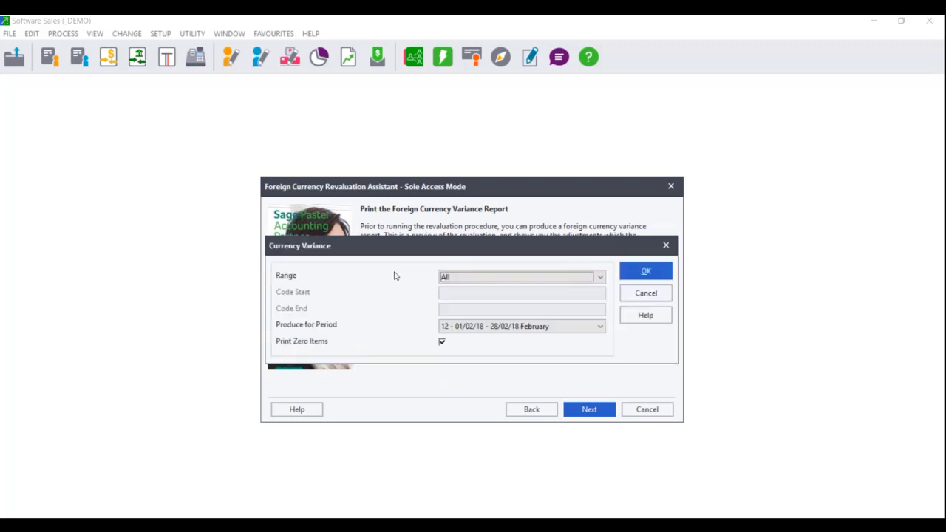
pyautogui.click(507, 279)
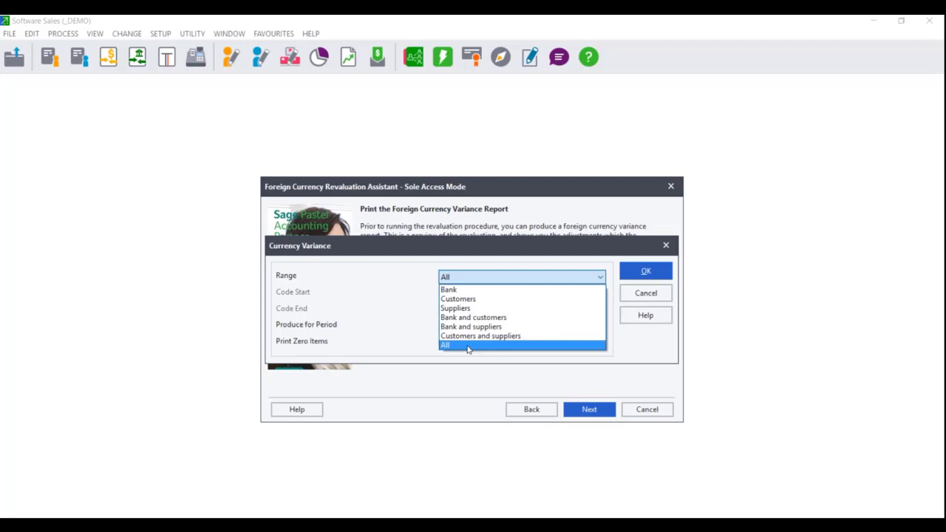
pyautogui.click(467, 318)
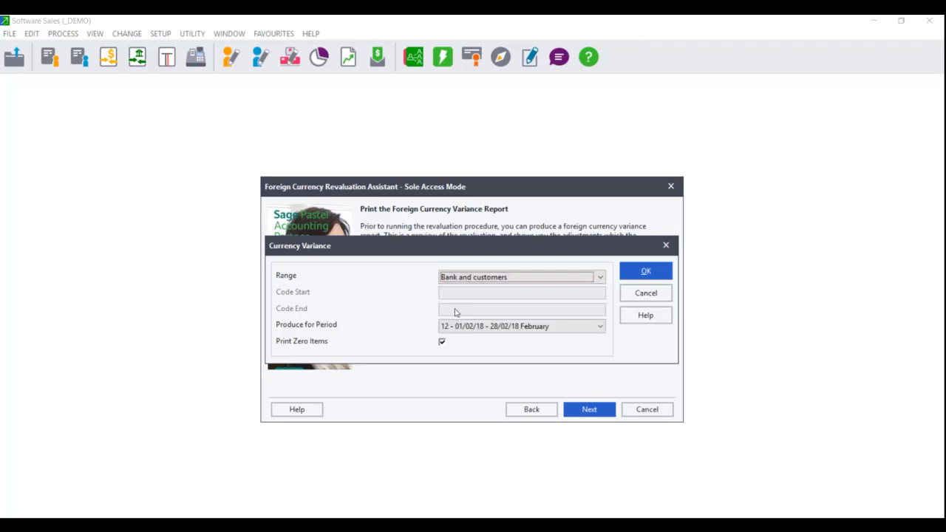
pyautogui.click(476, 279)
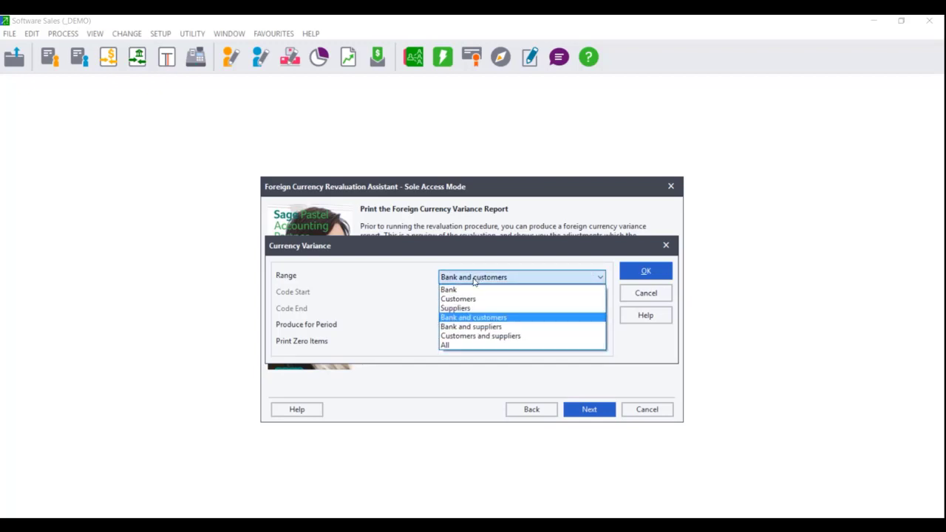
pyautogui.click(468, 289)
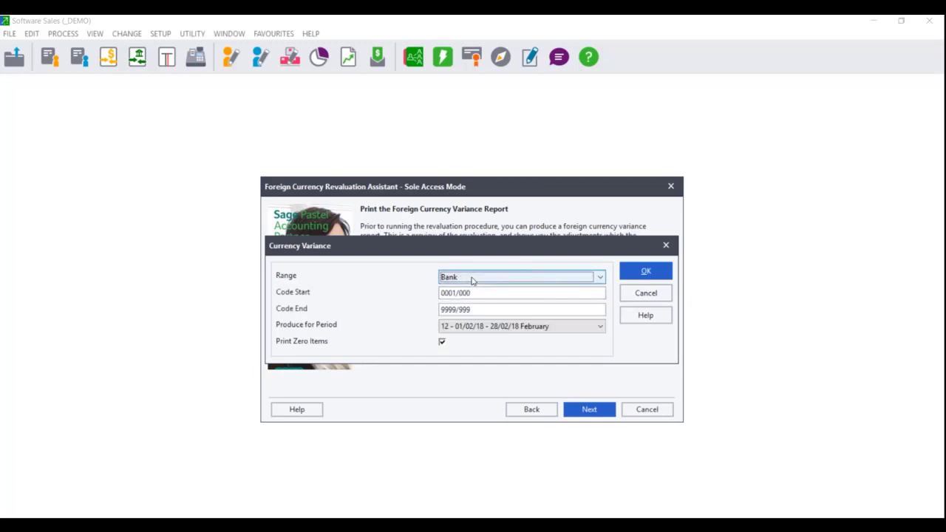
pyautogui.click(473, 281)
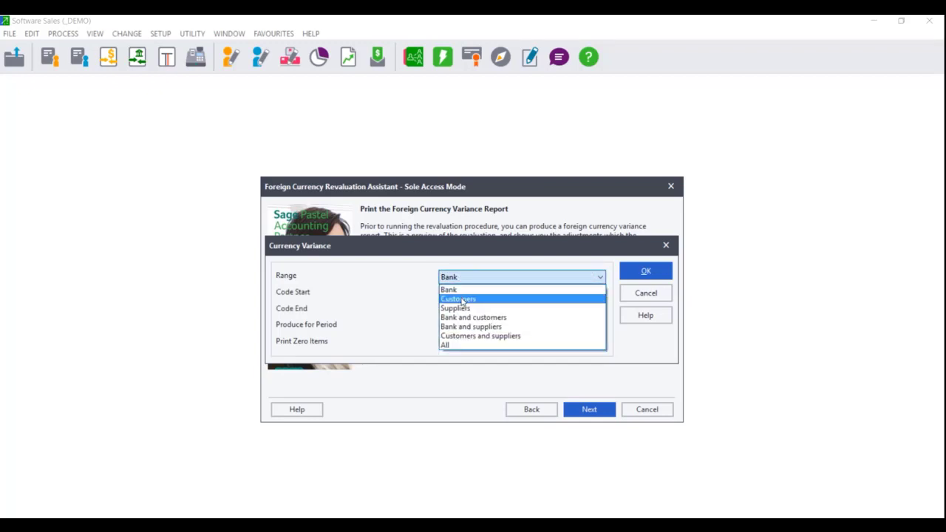
pyautogui.click(462, 298)
pyautogui.click(473, 278)
pyautogui.click(467, 306)
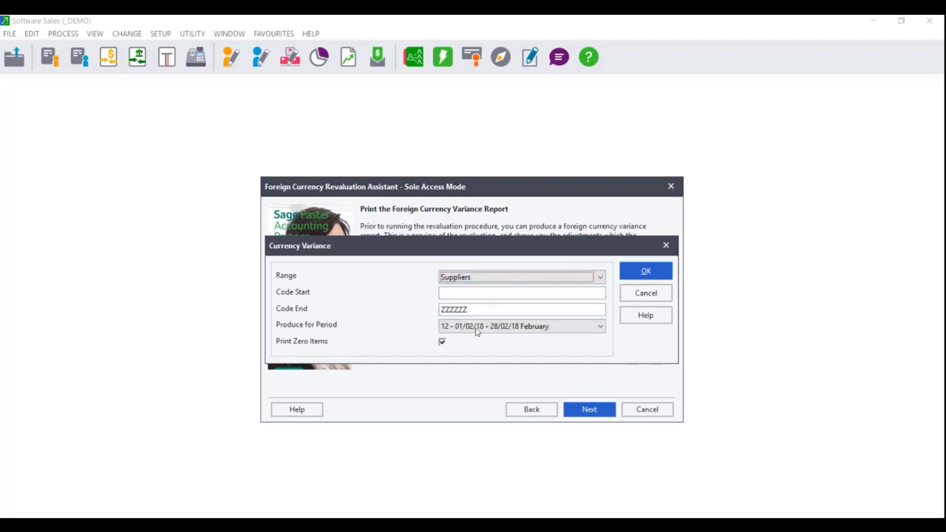
# - Keep period 12 February with zero items included and set the range to All
pyautogui.click(477, 328)
pyautogui.click(476, 328)
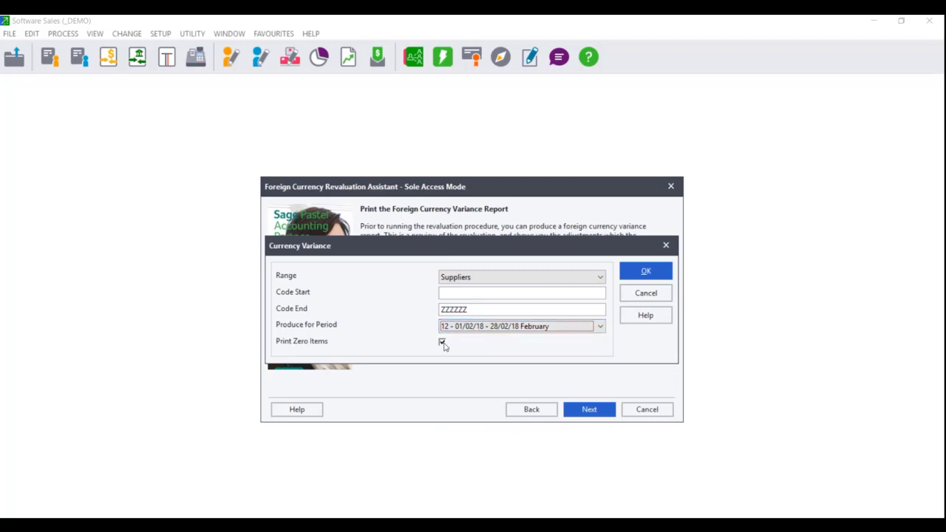
pyautogui.click(443, 343)
pyautogui.click(490, 276)
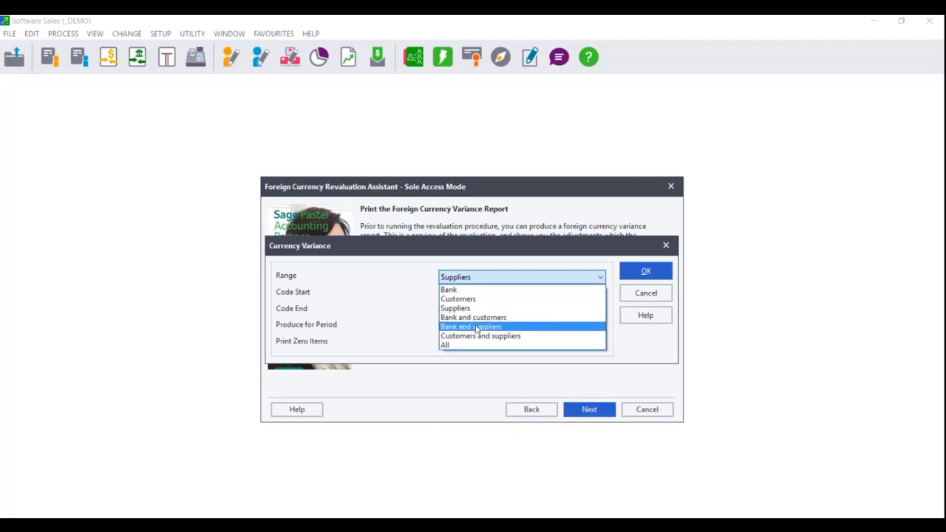
pyautogui.click(465, 345)
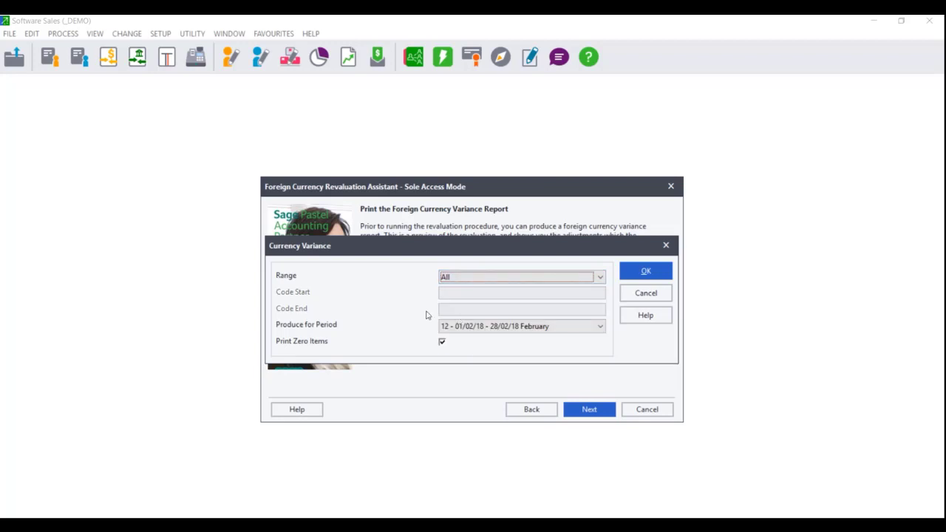
# - Accept the variance report settings and select Microsoft Print to PDF as the printer
pyautogui.click(653, 274)
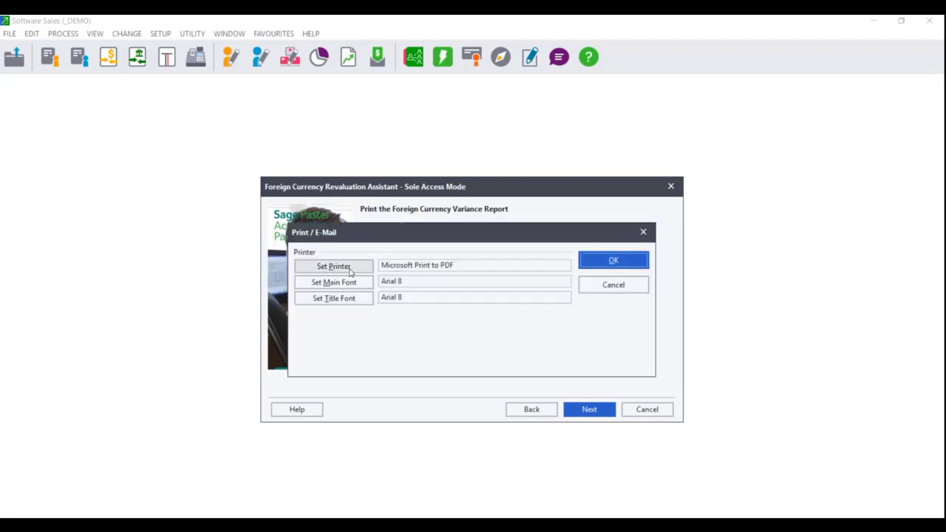
pyautogui.click(351, 271)
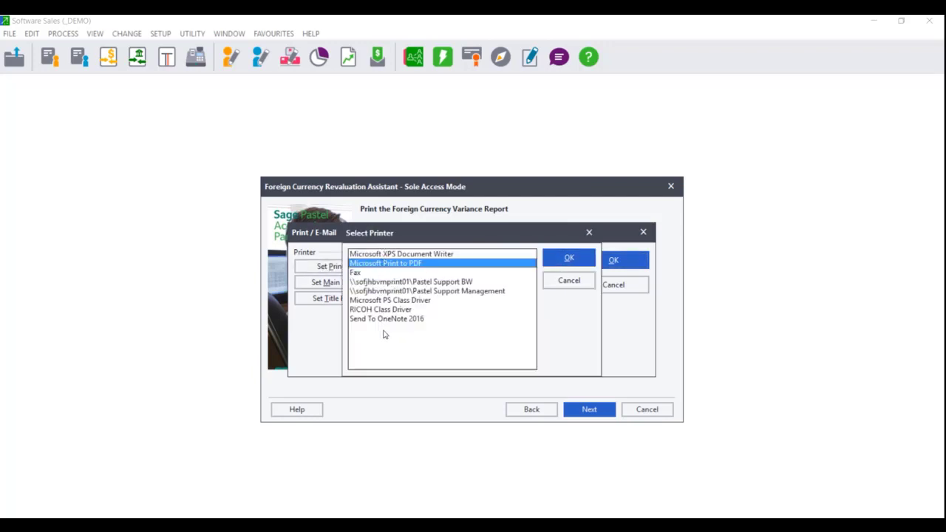
pyautogui.click(569, 280)
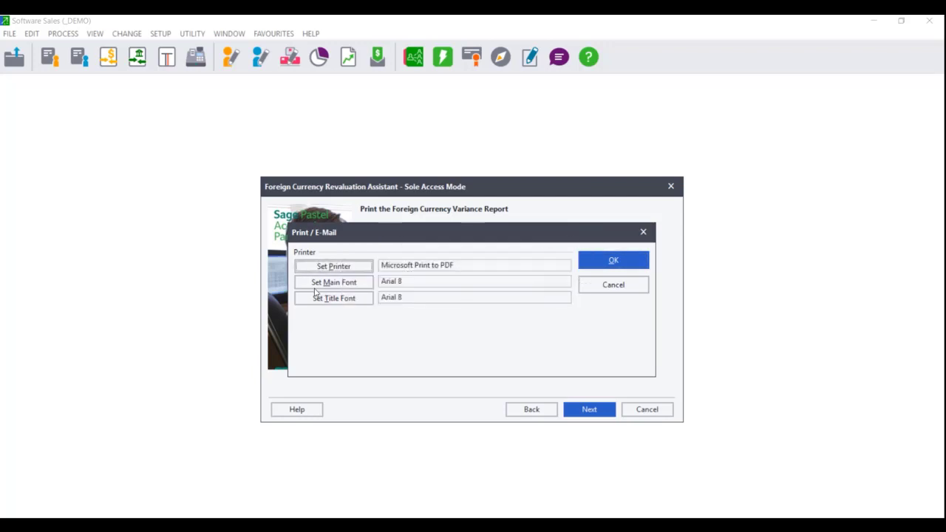
pyautogui.click(334, 266)
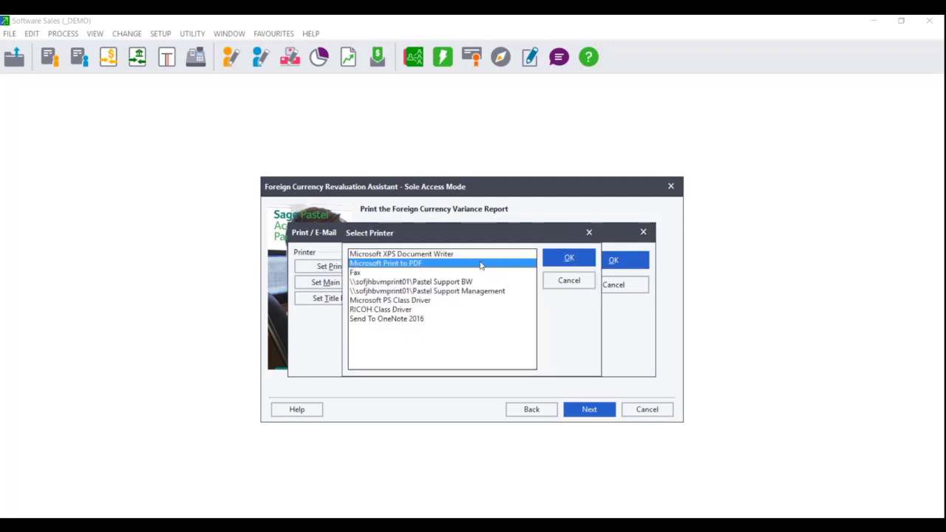
pyautogui.click(570, 258)
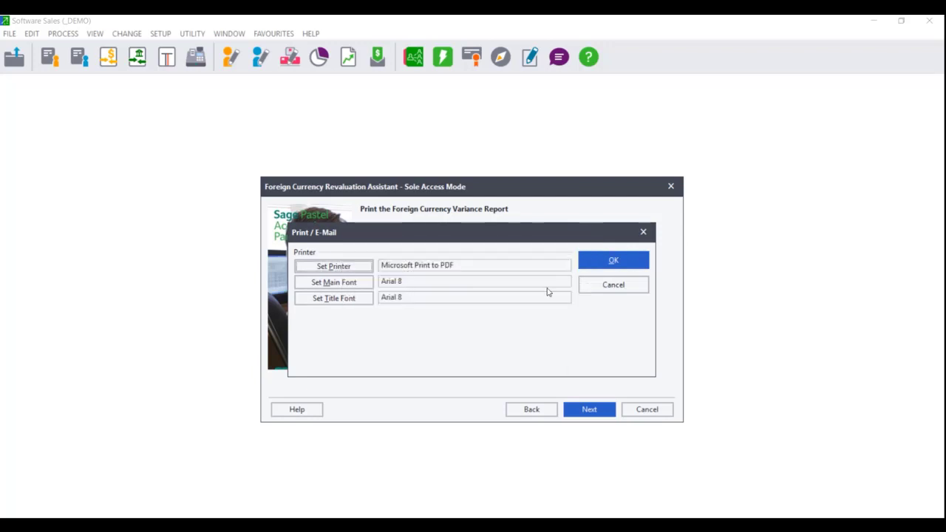
# - Keep Arial 8 as the main font, print, and use YEREVAL17.pdf as the file name
pyautogui.click(342, 285)
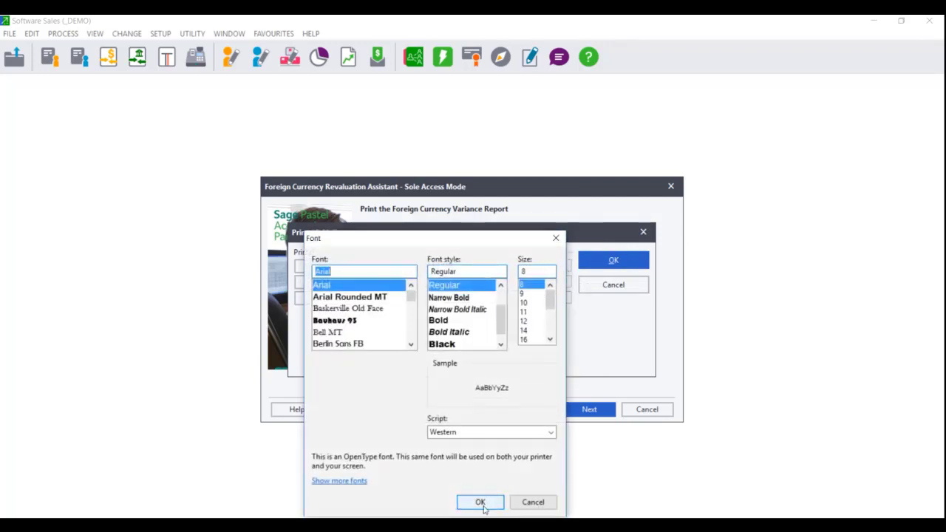
pyautogui.click(480, 503)
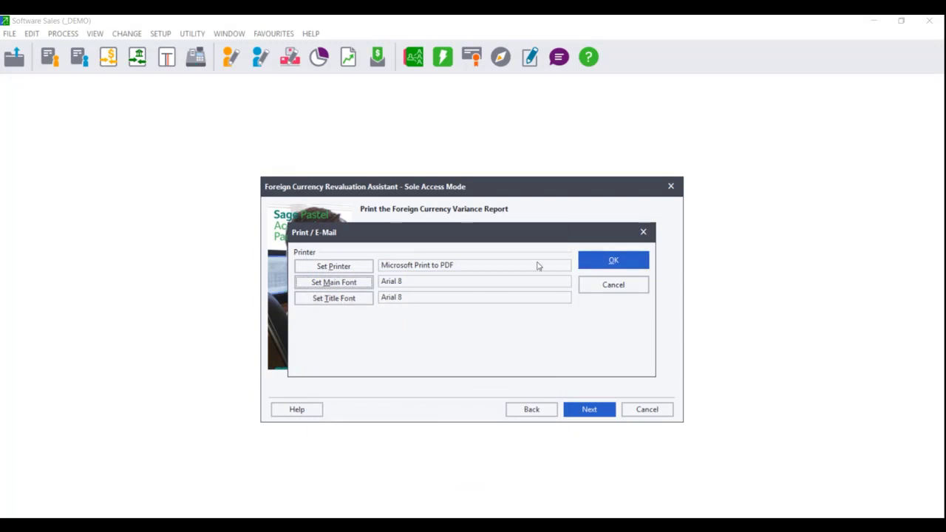
pyautogui.click(632, 260)
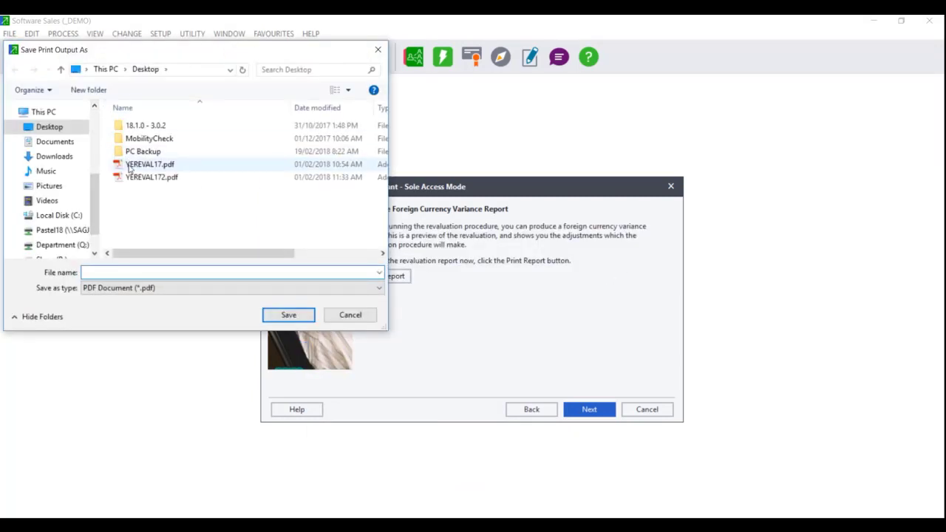
pyautogui.click(130, 165)
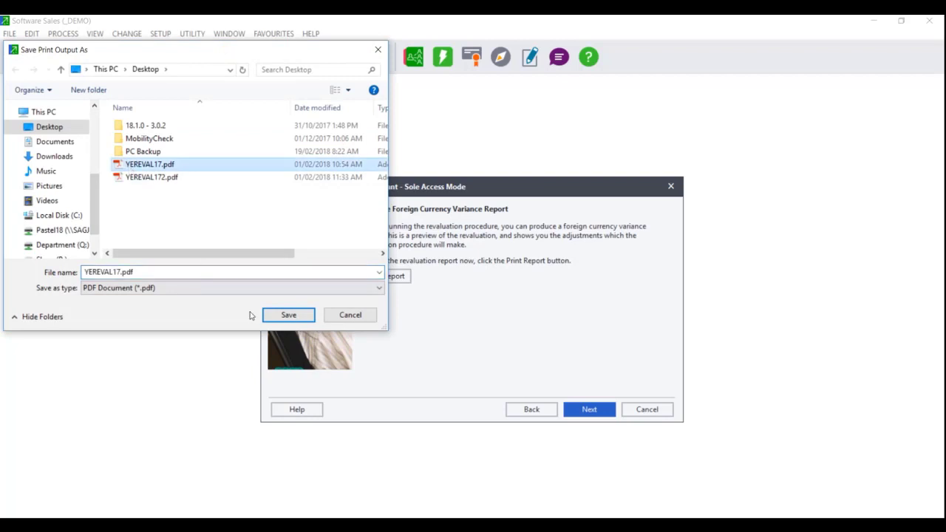
# - Dismiss the save prompt, leaving the R9,356.64 bank variance report open in Acrobat Reader
pyautogui.click(349, 316)
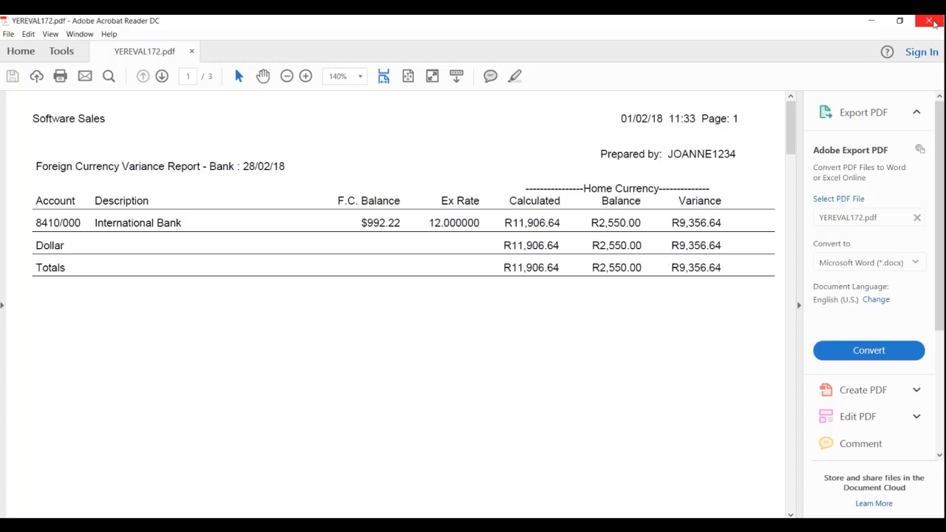
# - Close Acrobat, process the February revaluation posting 03 adjustments, and finish the assistant
pyautogui.click(932, 22)
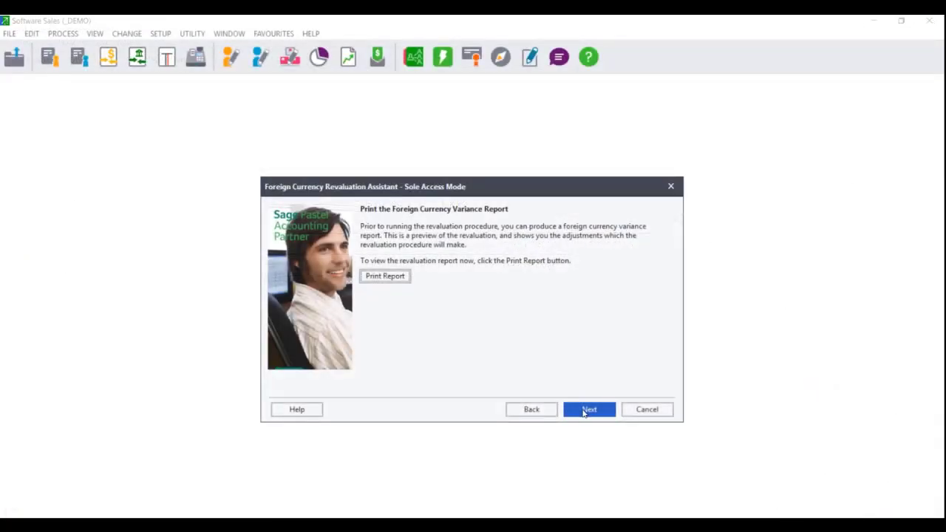
pyautogui.click(584, 413)
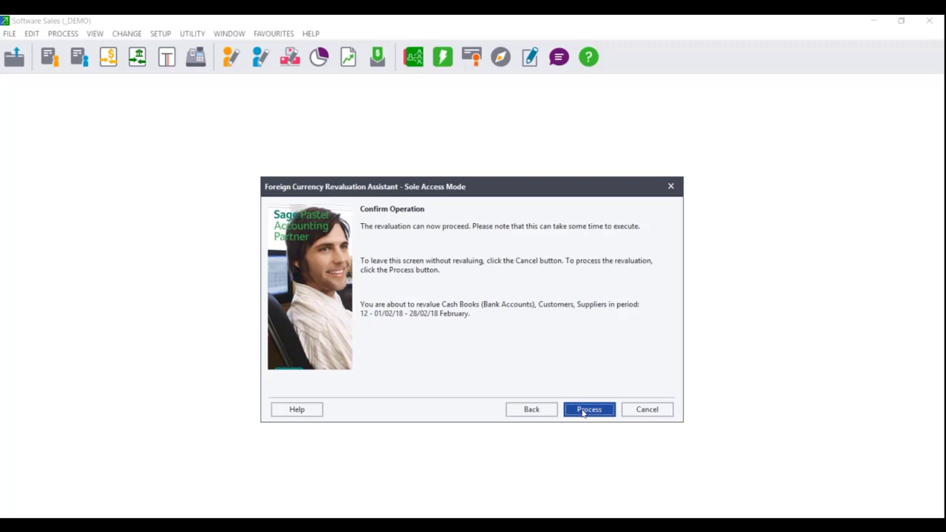
pyautogui.click(583, 411)
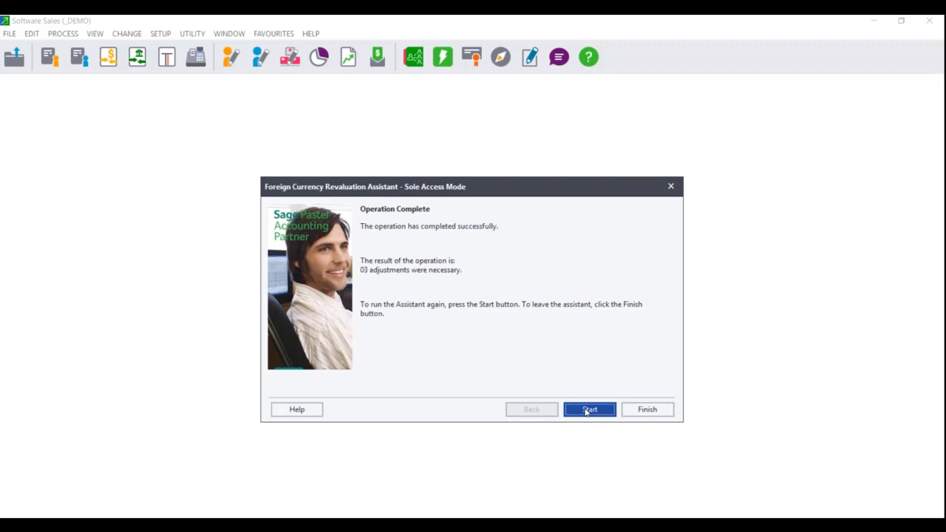
pyautogui.click(646, 409)
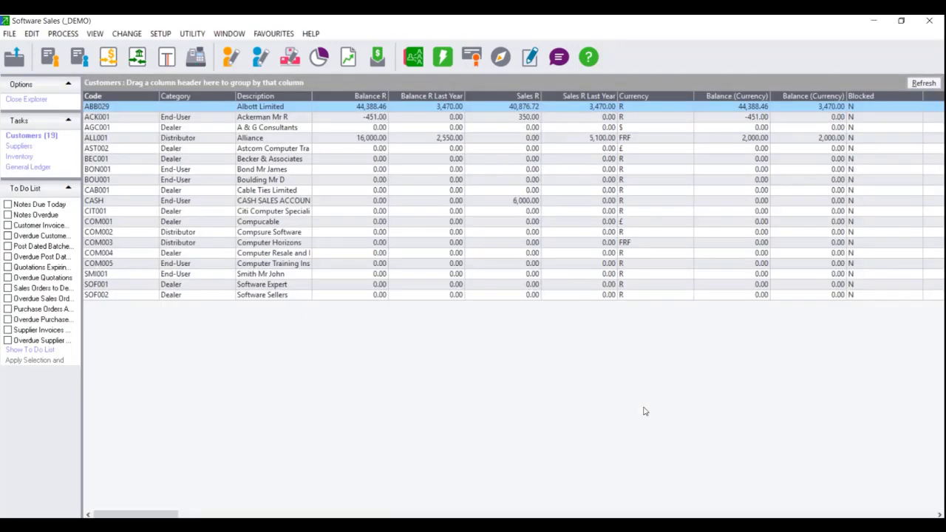